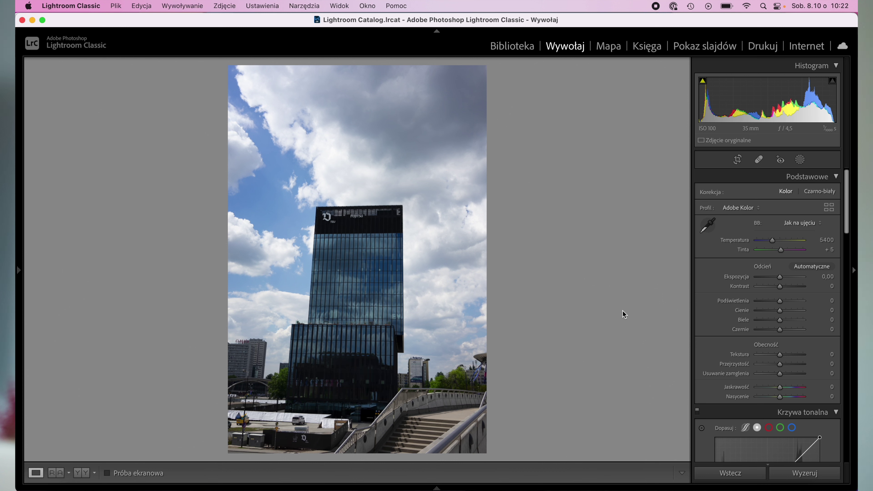
- Apply Auto tone, then enable Remove Chromatic Aberration and the lens profile correction
left_click(817, 271)
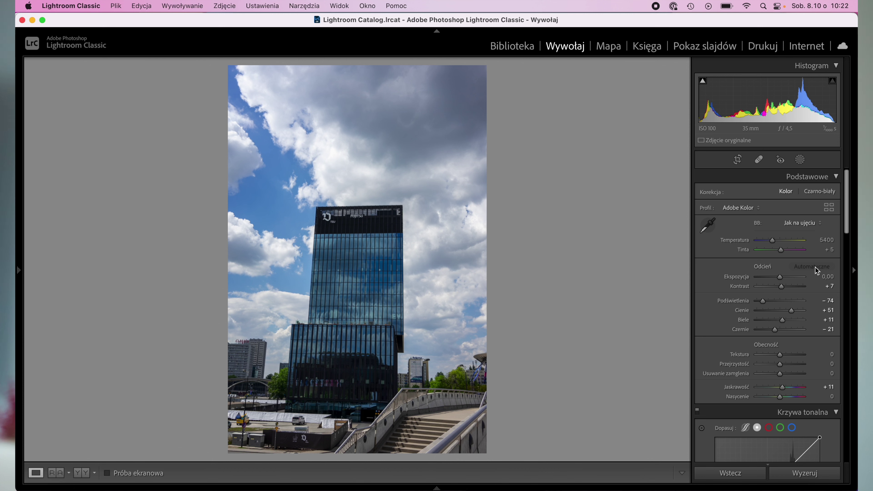
scroll(806, 360, "down", 1)
scroll(808, 361, "down", 10)
scroll(807, 361, "down", 5)
scroll(808, 361, "down", 5)
scroll(807, 361, "down", 3)
scroll(808, 361, "down", 3)
left_click(703, 293)
left_click(703, 285)
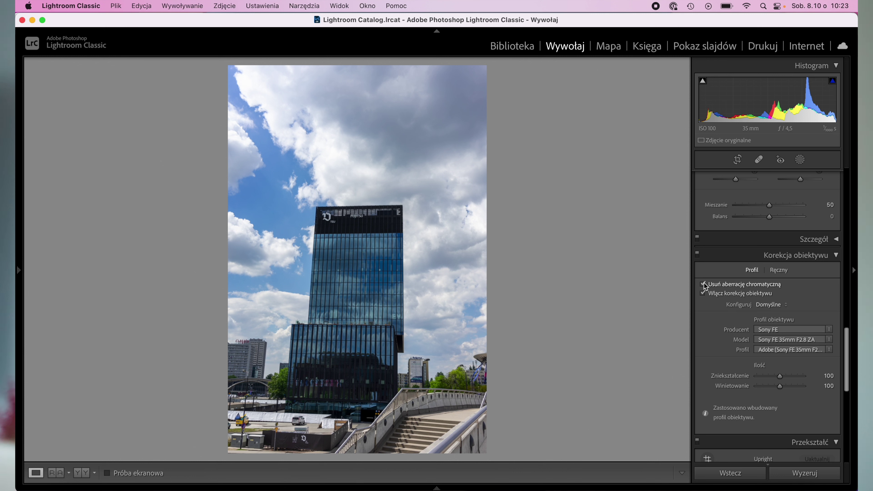
- Draw two Upright Guided guides along the tower's left and right vertical edges
scroll(766, 344, "down", 5)
left_click(707, 294)
left_click_drag(394, 236, 394, 358)
left_click_drag(312, 236, 312, 350)
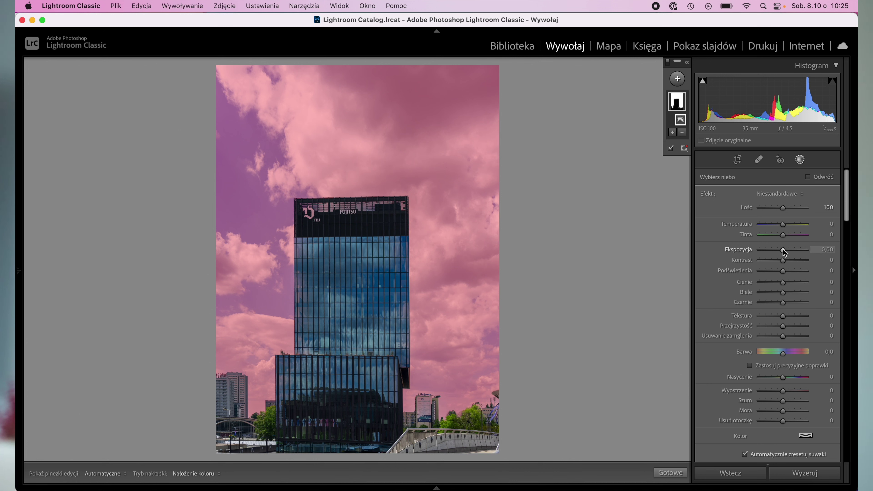
- Set the sky mask to Exposure −1.35, Contrast 25, Highlights 32, Shadows 29, Blacks −15, Temperature 11
left_click_drag(783, 250, 775, 250)
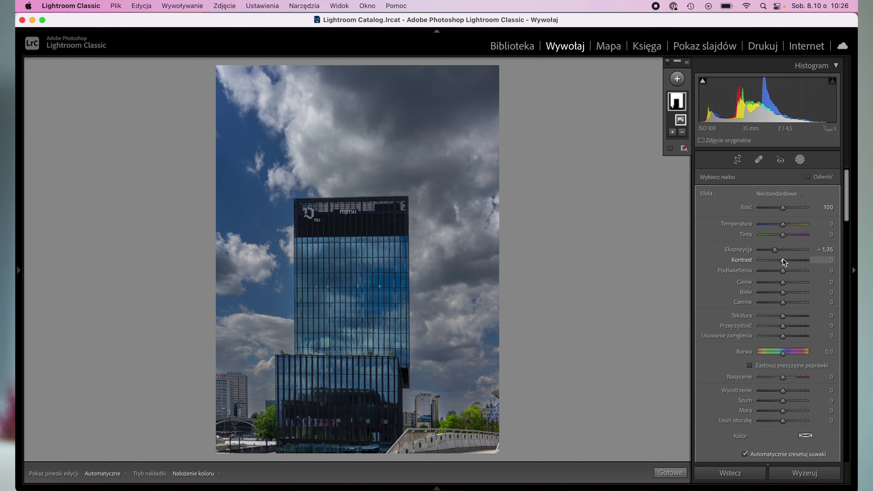
left_click_drag(783, 259, 789, 261)
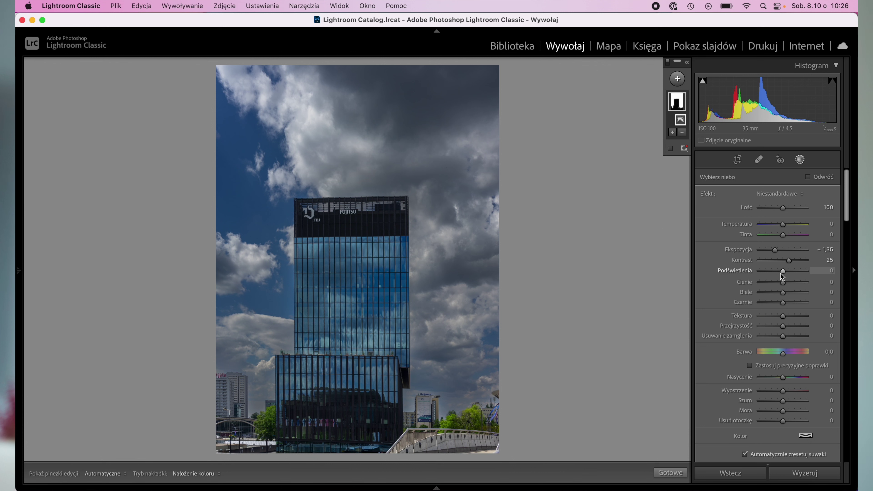
left_click_drag(784, 275, 792, 275)
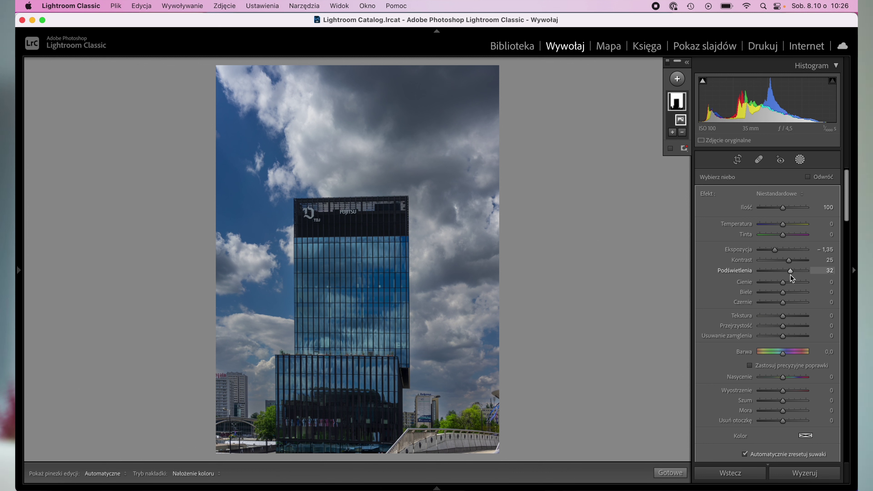
left_click_drag(785, 284, 791, 282)
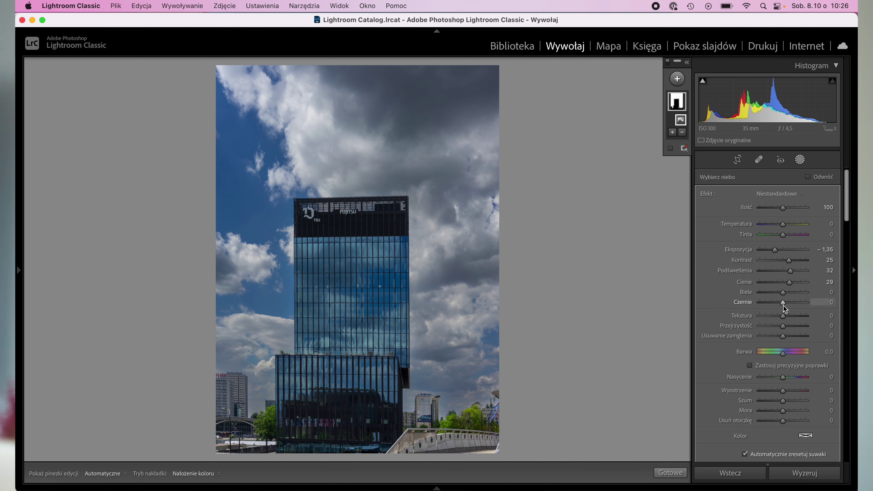
left_click_drag(784, 303, 779, 302)
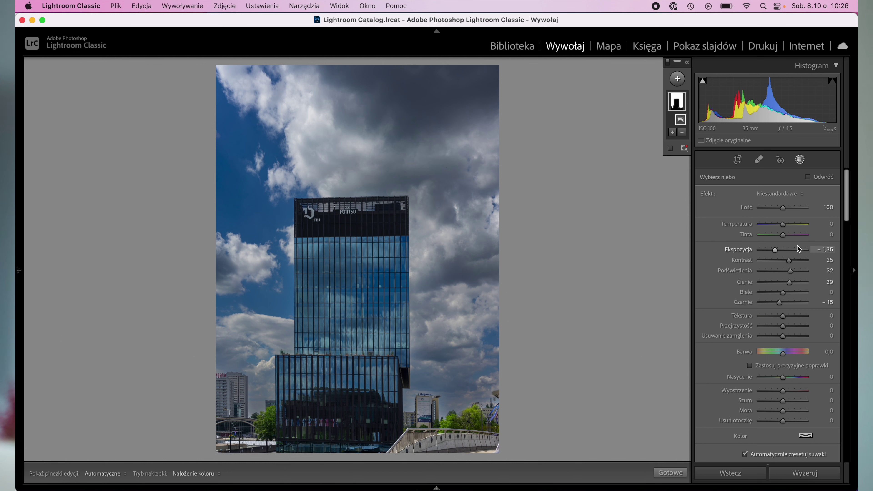
left_click_drag(784, 225, 786, 226)
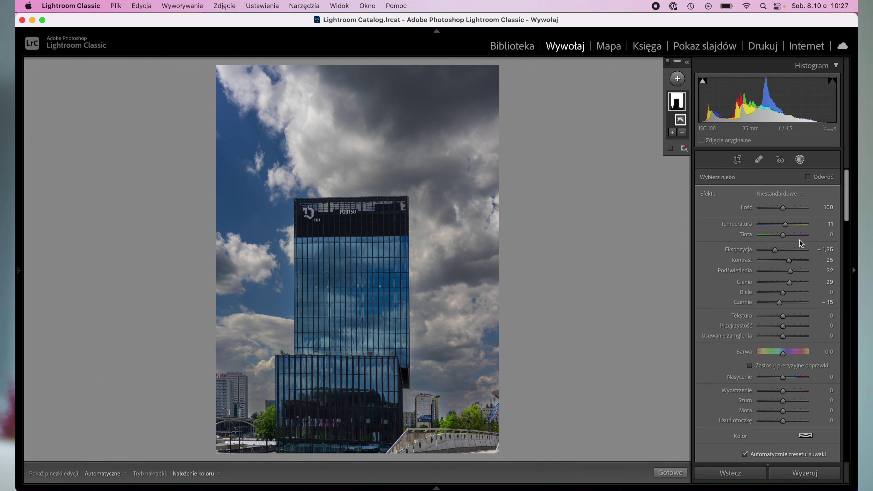
left_click(800, 160)
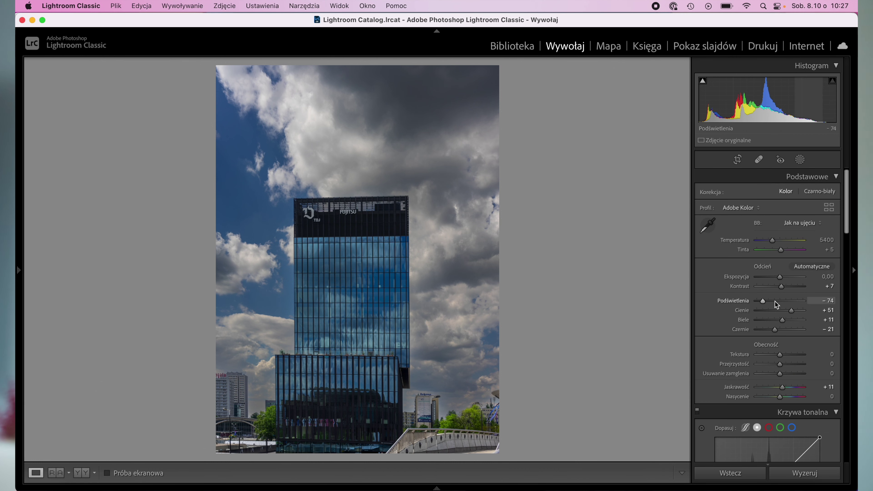
- Set global Dehaze to +11, Clarity to +15 and Exposure to +0.30
scroll(777, 304, "down", 3)
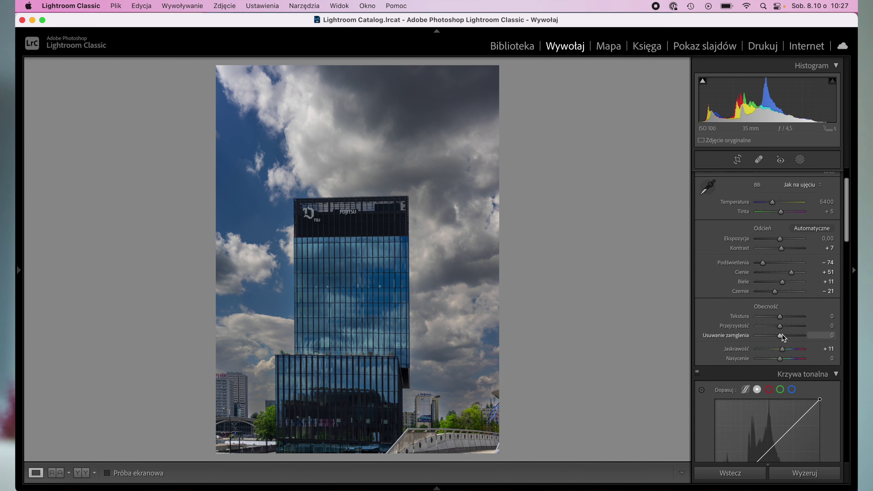
left_click_drag(782, 340, 784, 340)
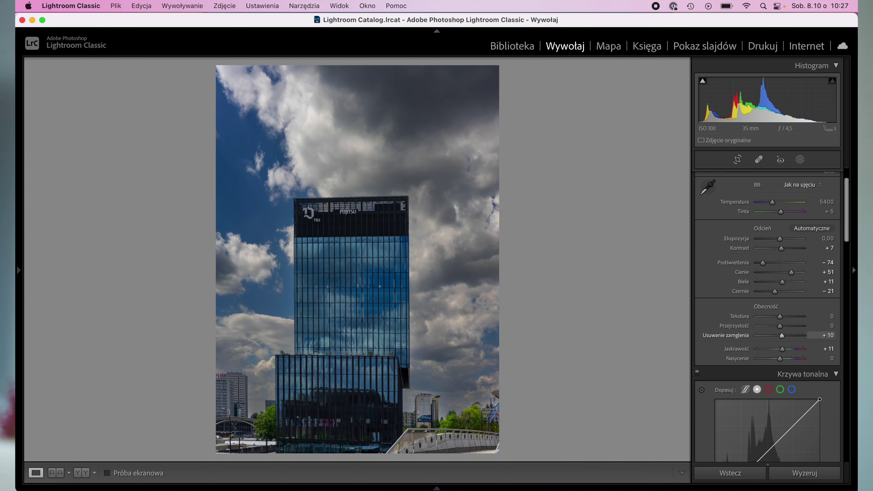
key("Up")
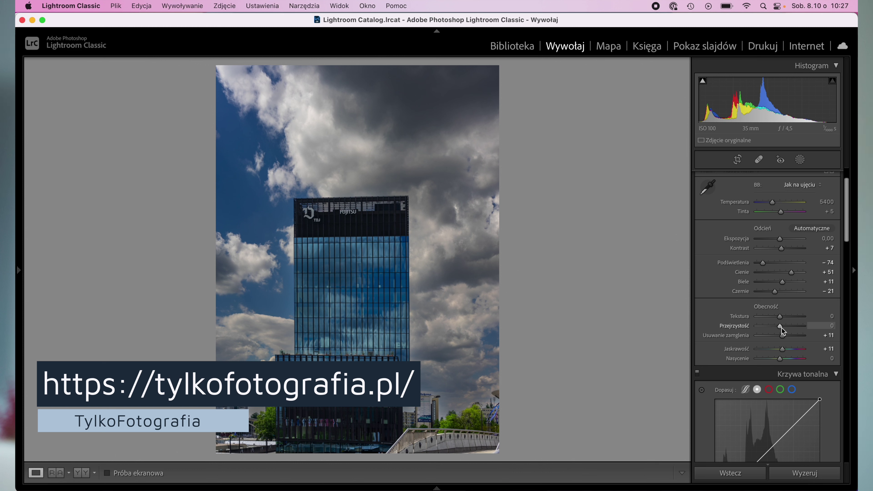
left_click_drag(781, 327, 786, 328)
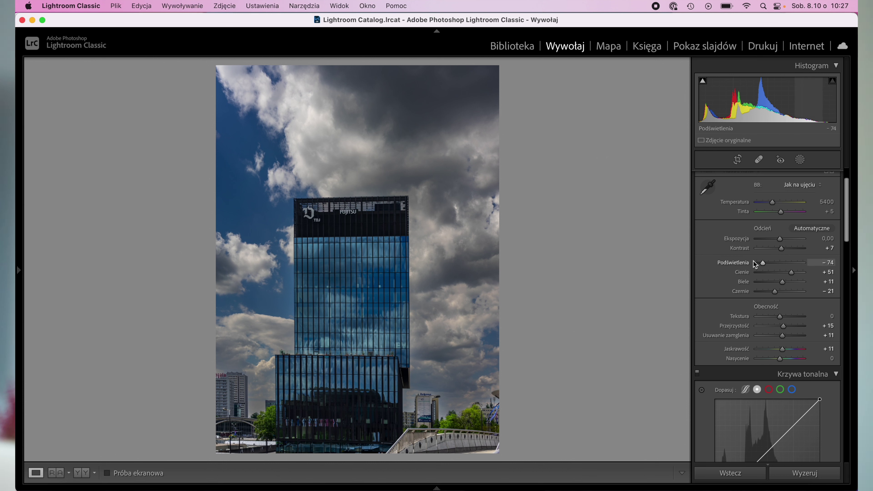
left_click_drag(779, 239, 782, 244)
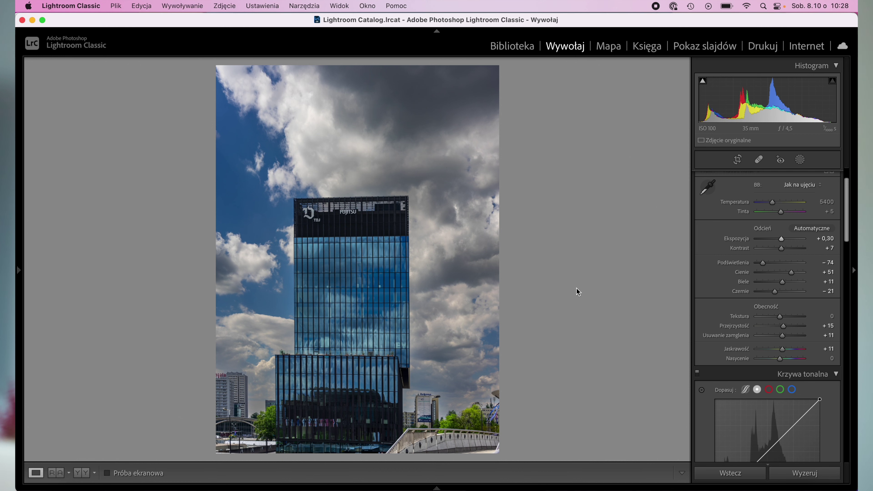
left_click(370, 200)
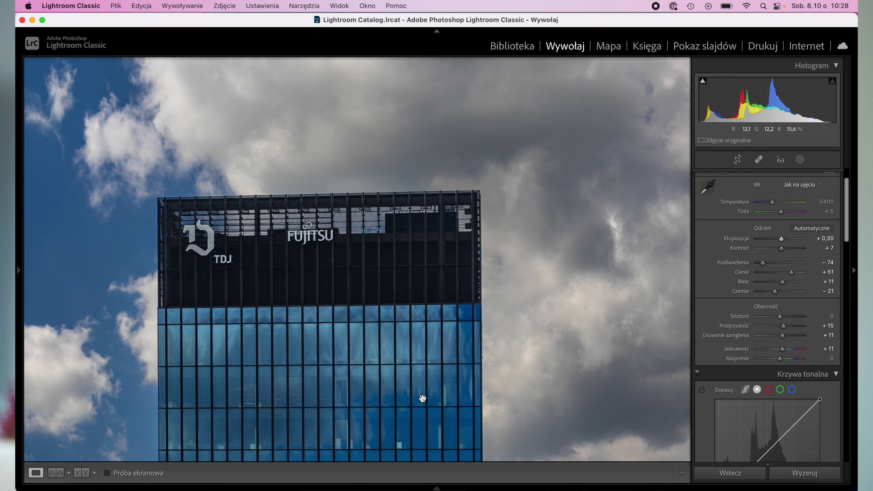
key("Right")
left_click_drag(370, 249, 396, 122)
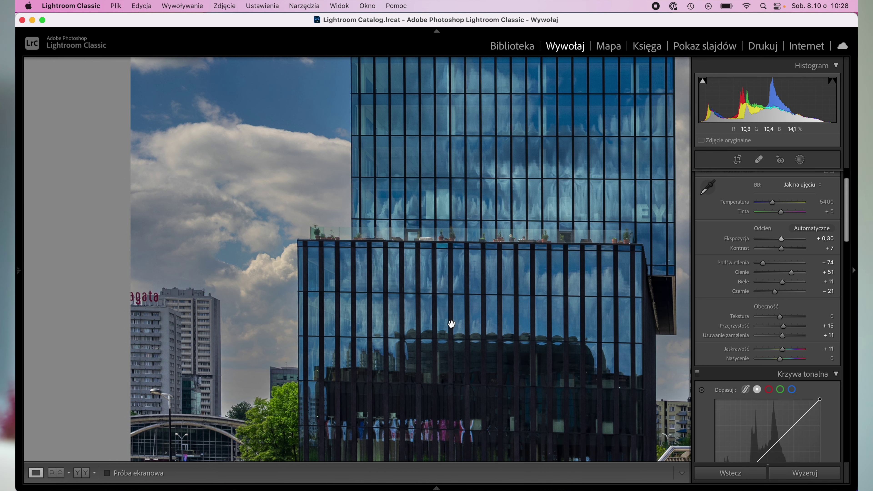
left_click_drag(502, 348, 481, 278)
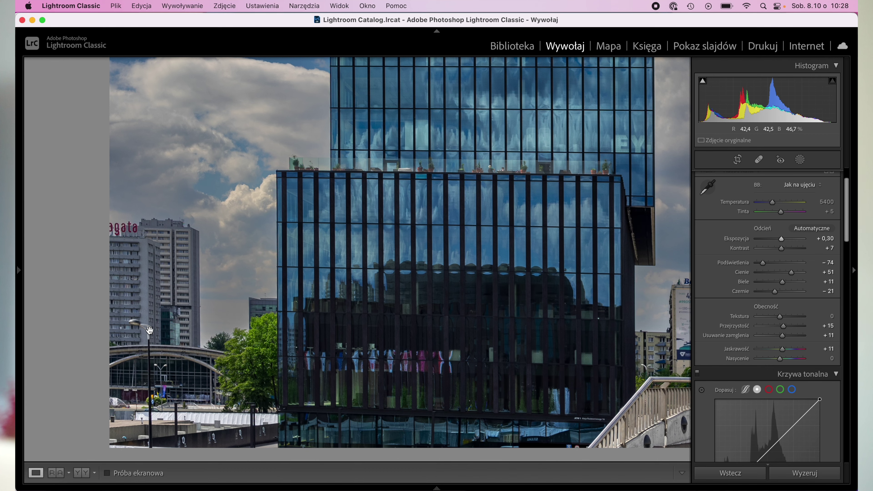
left_click_drag(556, 385, 279, 380)
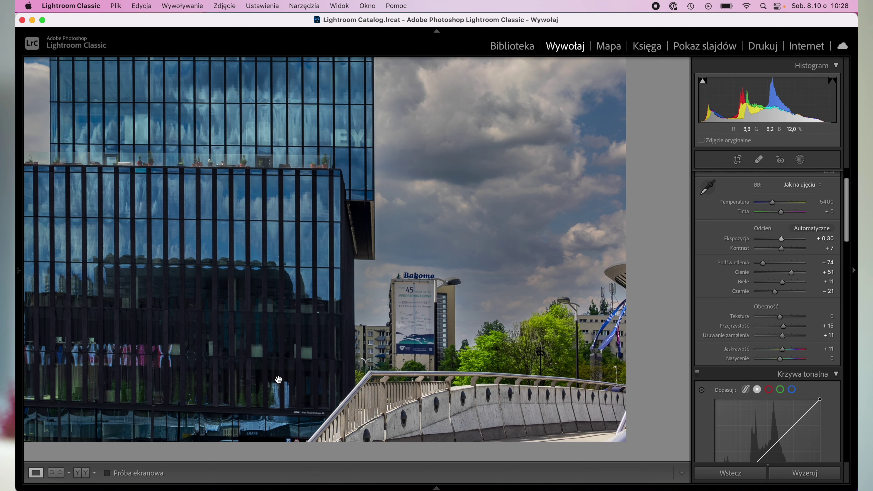
left_click(279, 380)
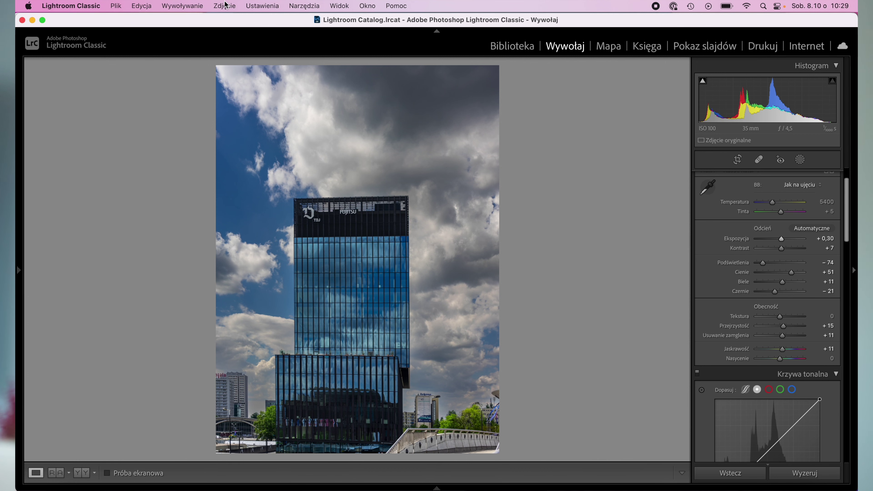
- Send the tower photo to Photoshop 2022 via Zdjęcie > Edytuj w
left_click(225, 5)
mouse_move(226, 64)
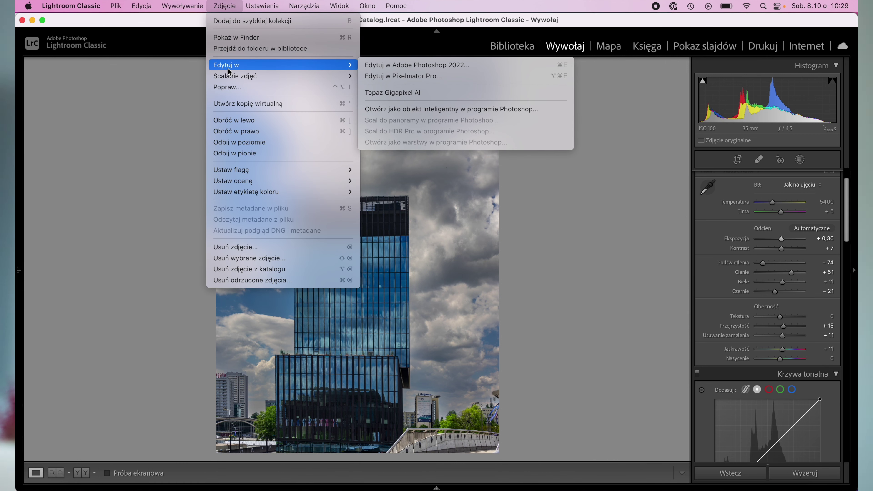
left_click(393, 66)
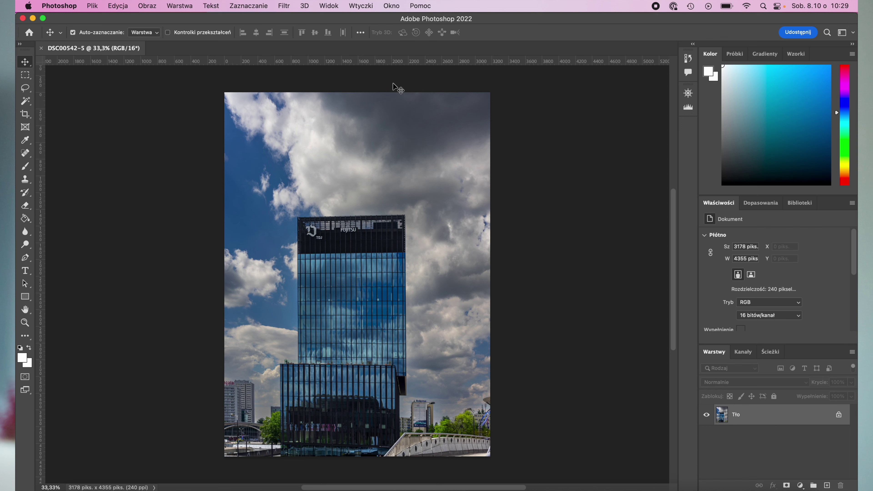
- Start Wypaczenie perspektywy (Perspective Warp) from the Edycja menu
left_click(120, 4)
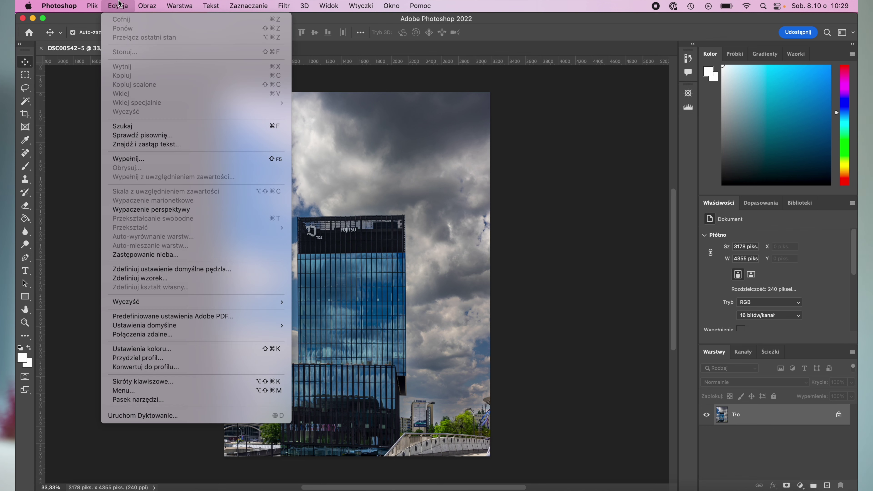
left_click(138, 211)
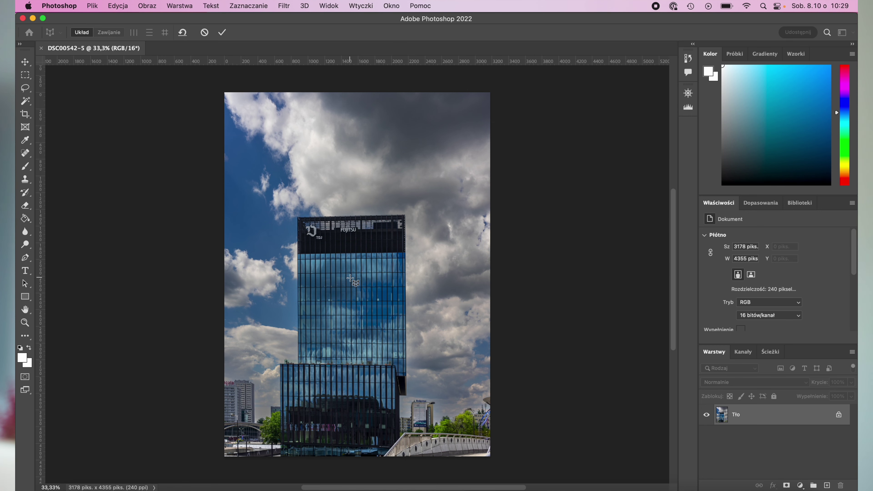
- Frame the tower's upper glass section with a perspective plane, align its right corners, and enter Warp mode
scroll(351, 278, "up", 2)
scroll(350, 279, "up", 1)
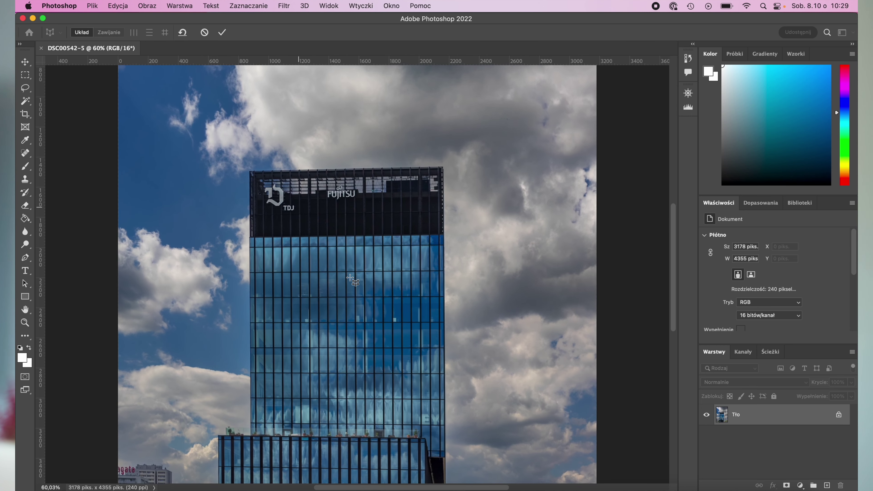
scroll(351, 278, "up", 1)
scroll(351, 278, "up", 3)
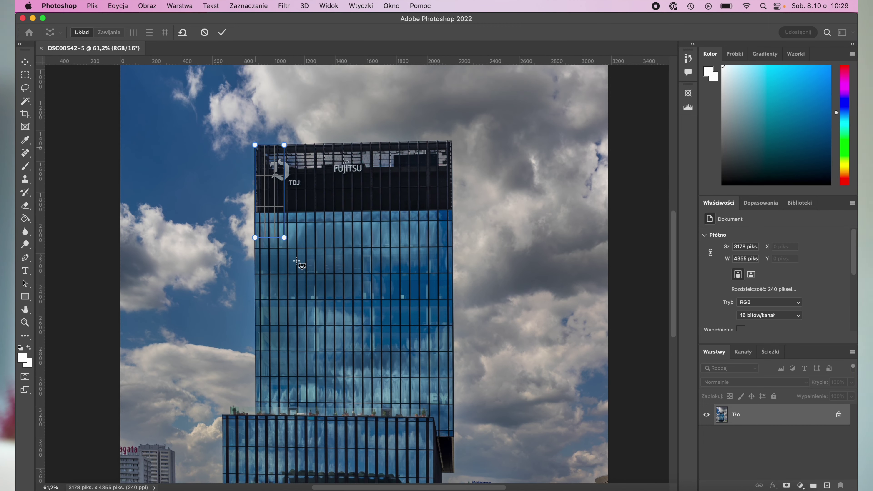
left_click_drag(255, 144, 451, 377)
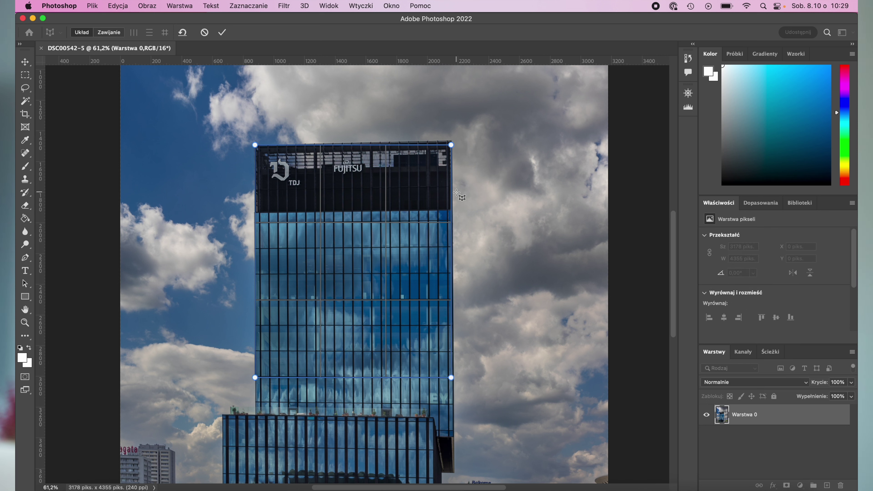
left_click_drag(452, 145, 453, 141)
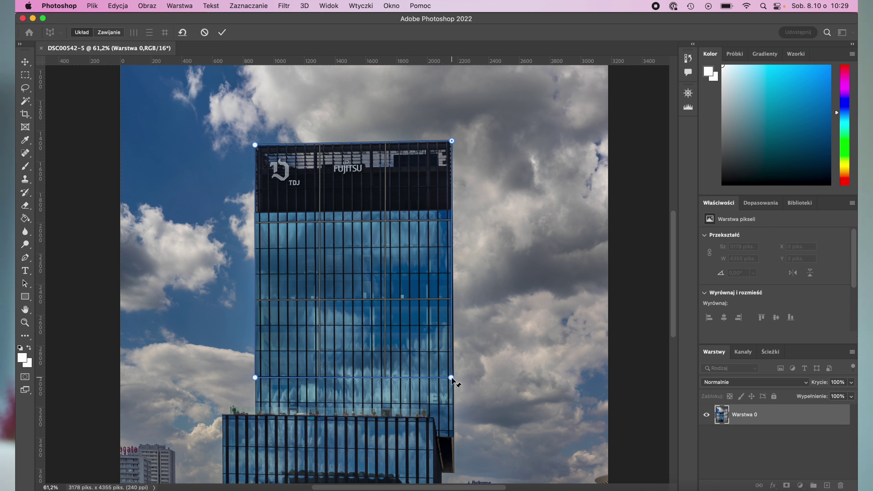
left_click_drag(452, 377, 454, 377)
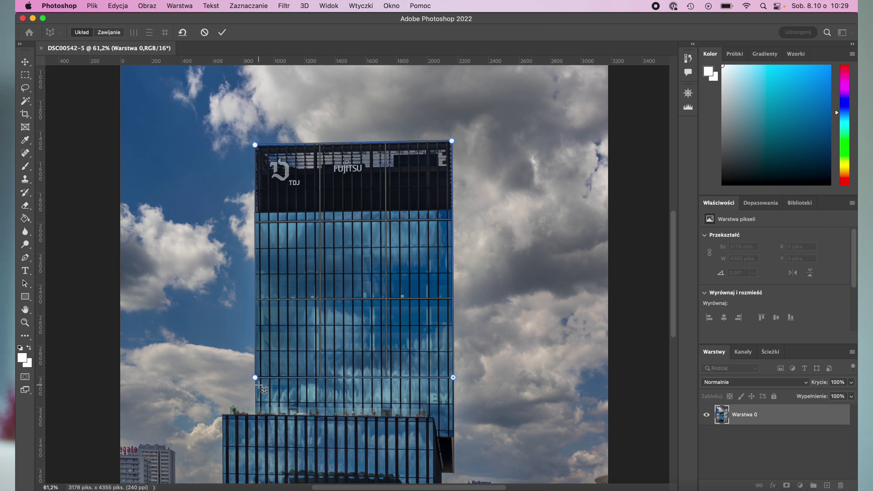
key("w")
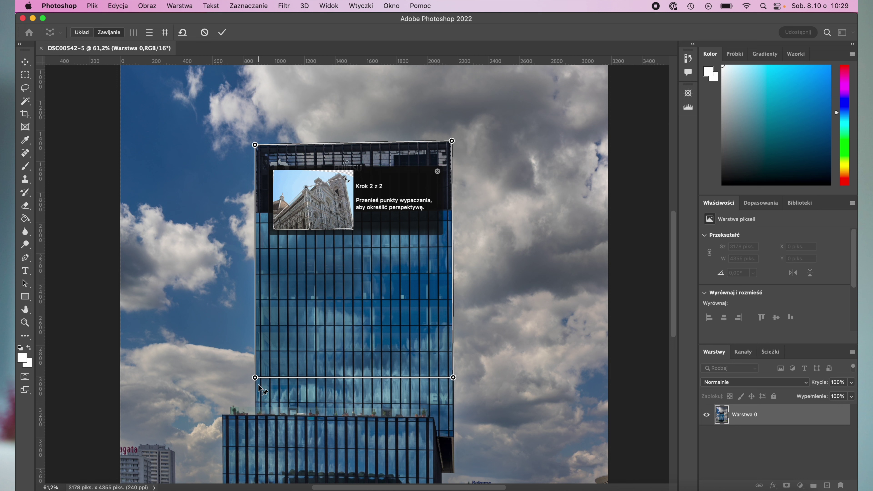
- Place two horizontal guides at the tower's top and lower edges
left_click(438, 172)
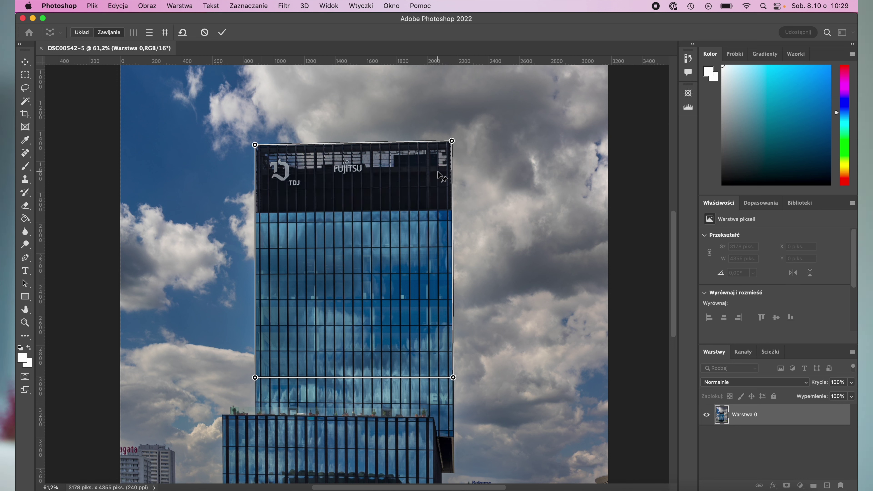
left_click_drag(461, 62, 475, 141)
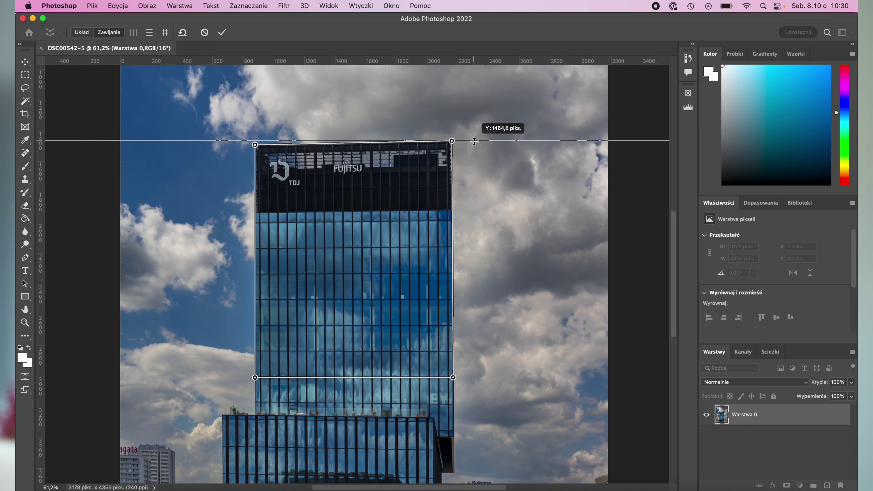
left_click_drag(474, 141, 475, 139)
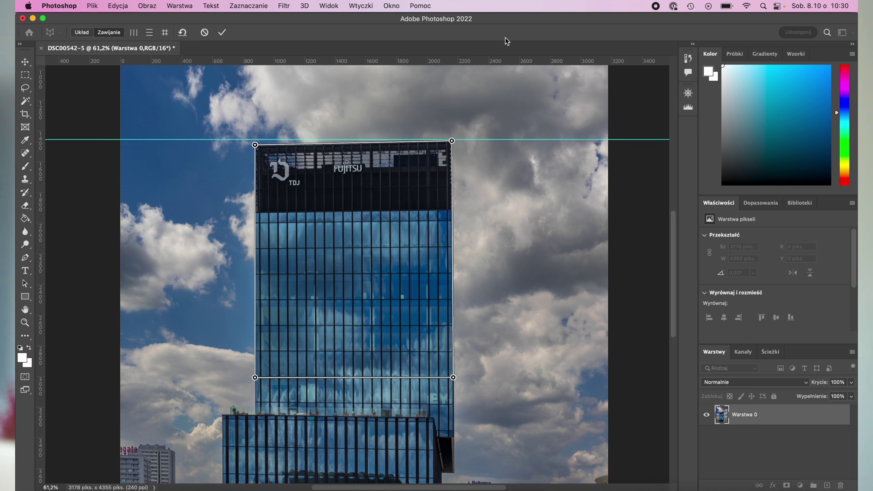
left_click_drag(503, 61, 481, 377)
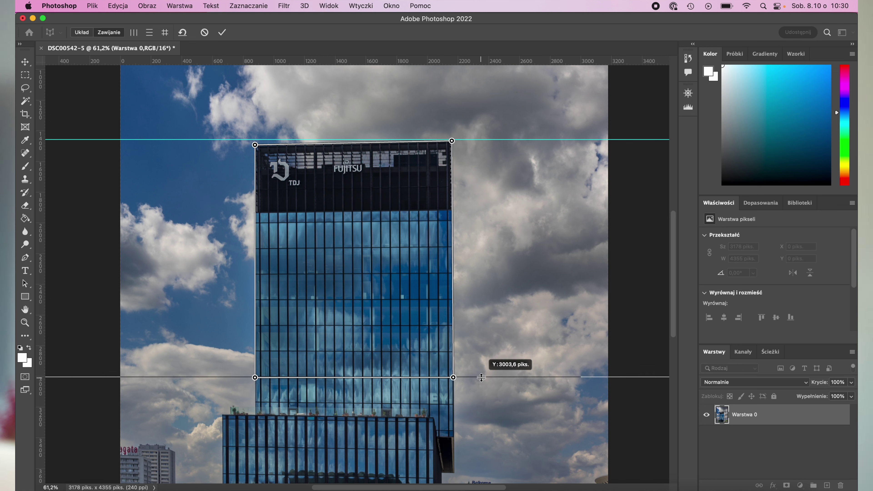
left_click_drag(481, 377, 481, 377)
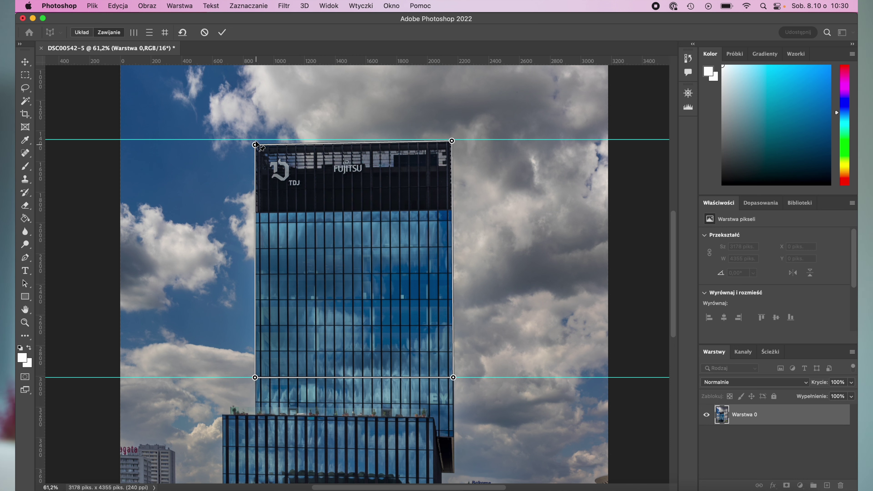
- Level both top warp corners onto the top guide and commit the warp
left_click_drag(255, 145, 255, 140)
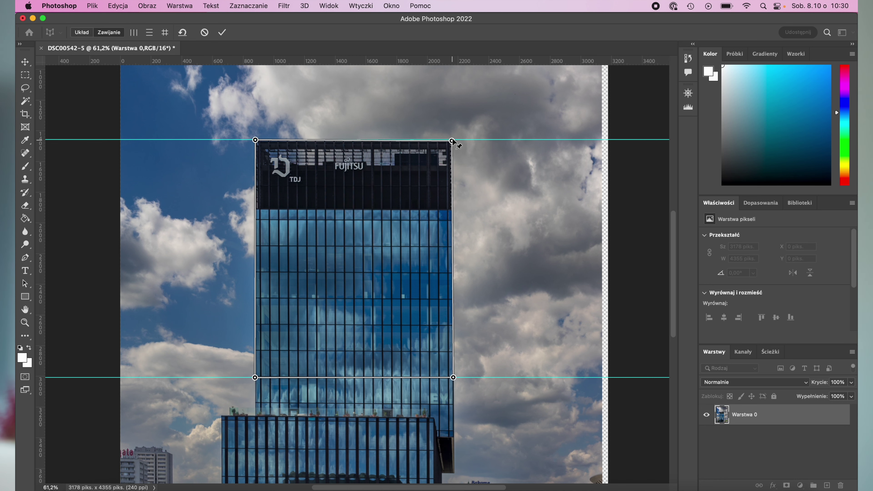
left_click_drag(452, 141, 451, 140)
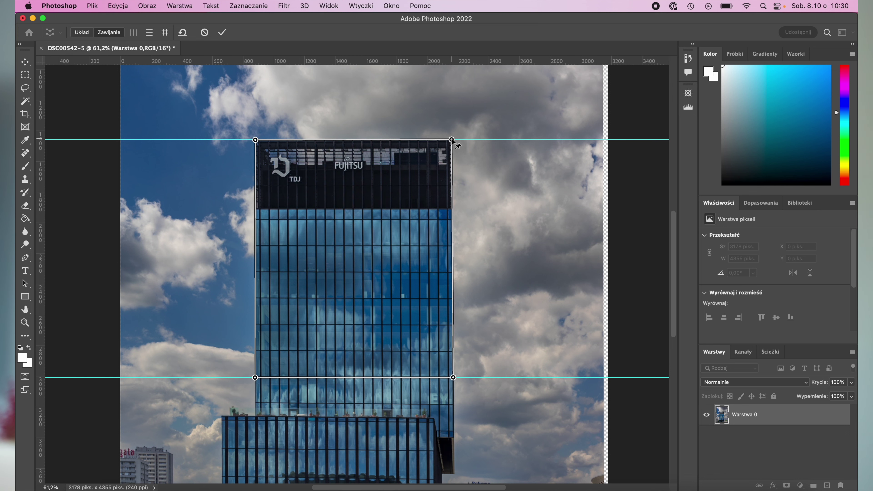
key("Return")
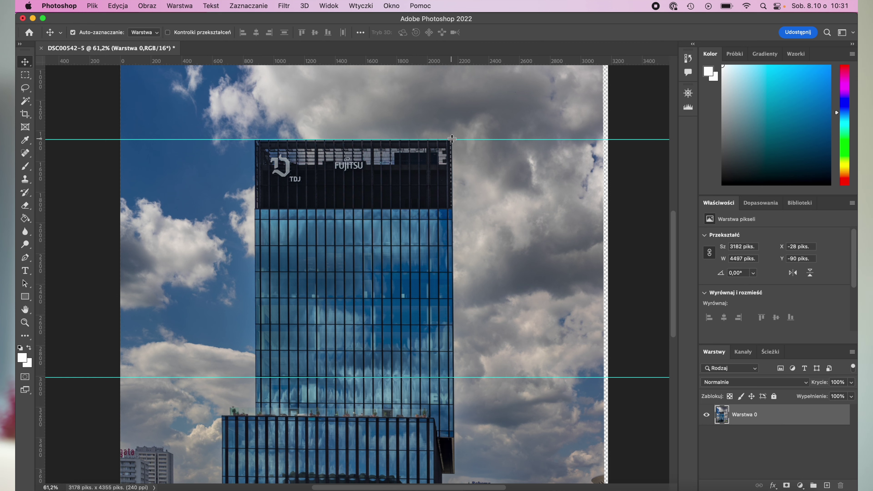
- Close the warped tower document, saving it (Zapisz) back to Lightroom Classic
scroll(478, 222, "down", 3)
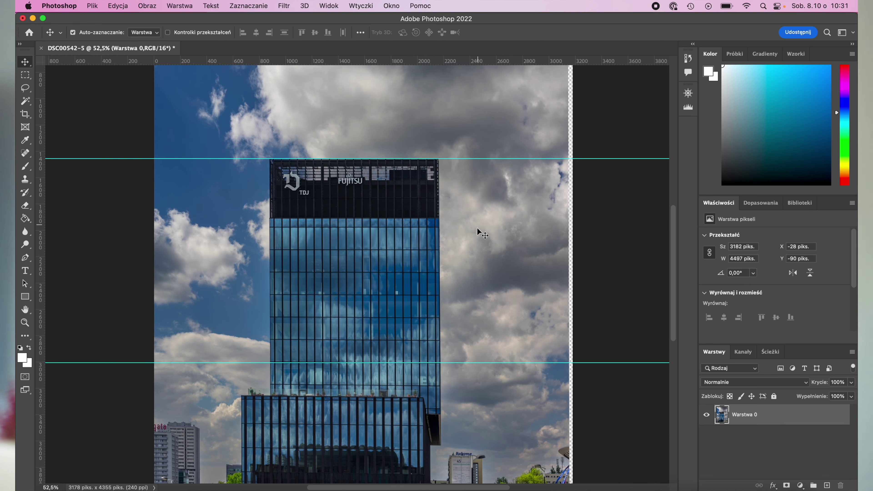
scroll(476, 227, "down", 2)
scroll(480, 235, "down", 2)
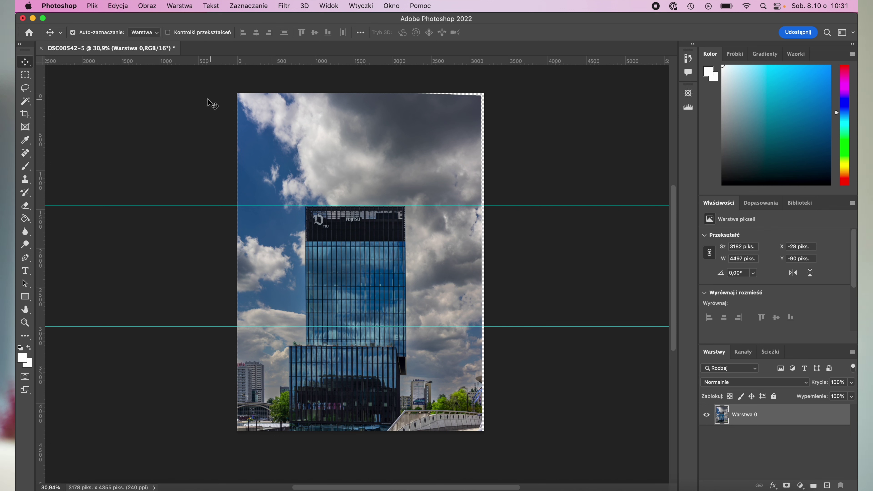
left_click(23, 18)
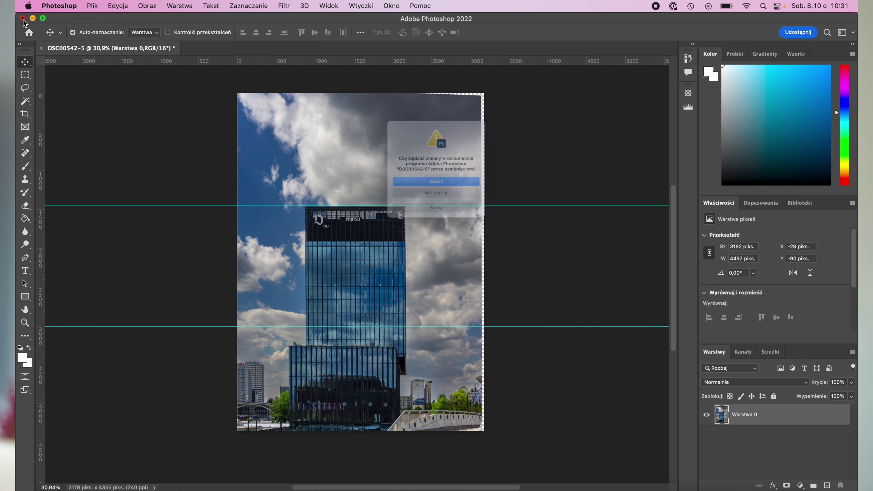
left_click(445, 189)
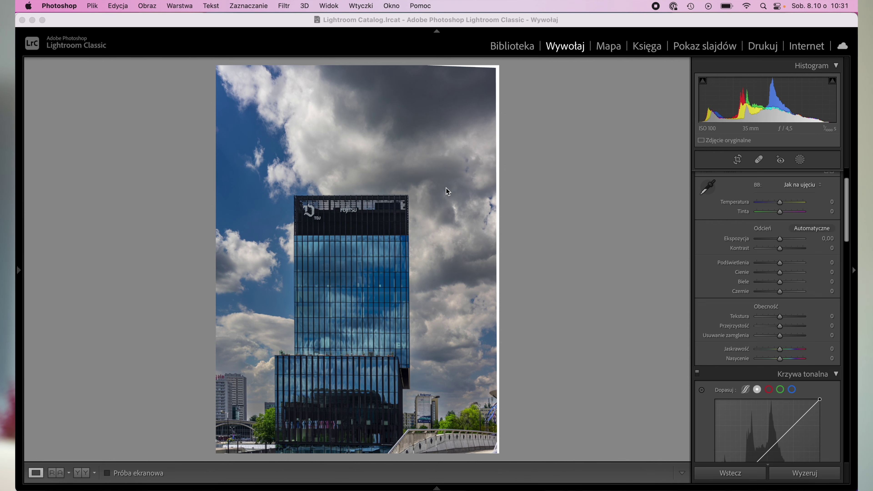
- Crop in the uneven right edge and a strip off the top, then apply
key("r")
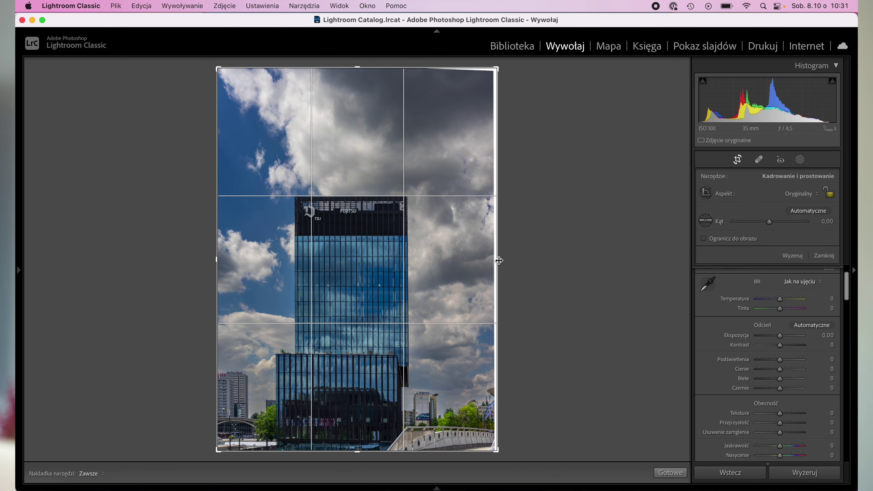
left_click_drag(498, 260, 494, 260)
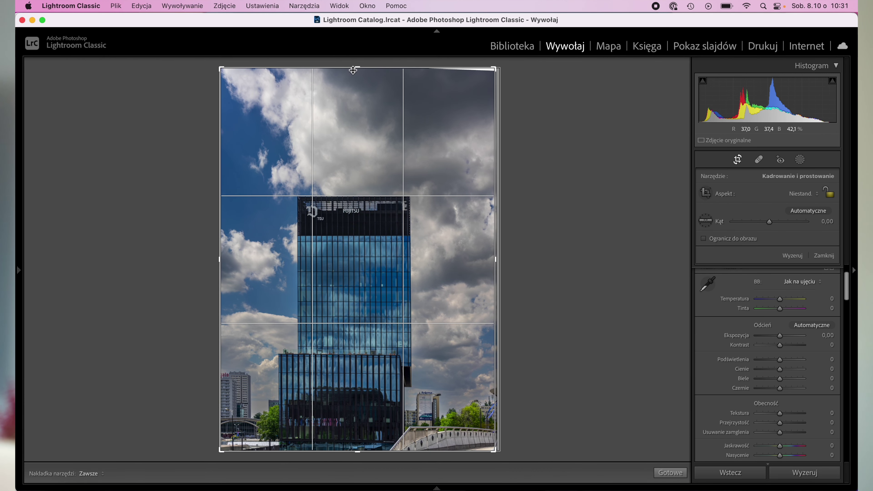
left_click_drag(353, 71, 354, 76)
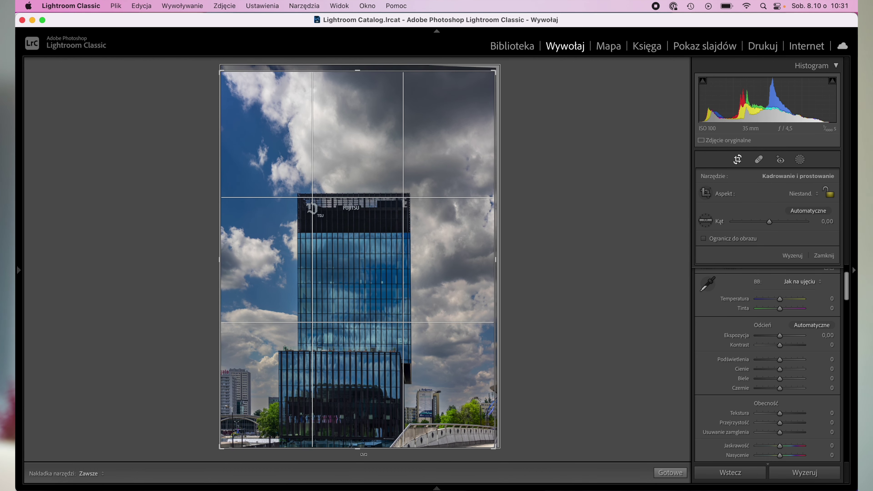
key("Return")
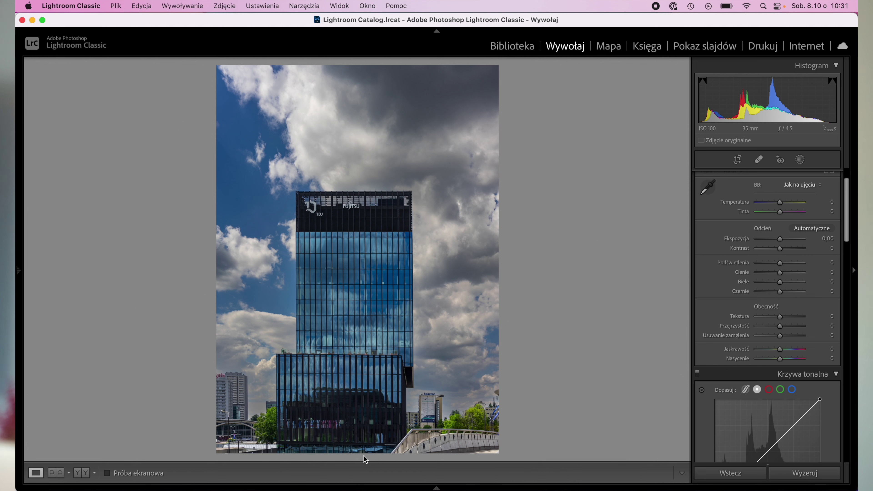